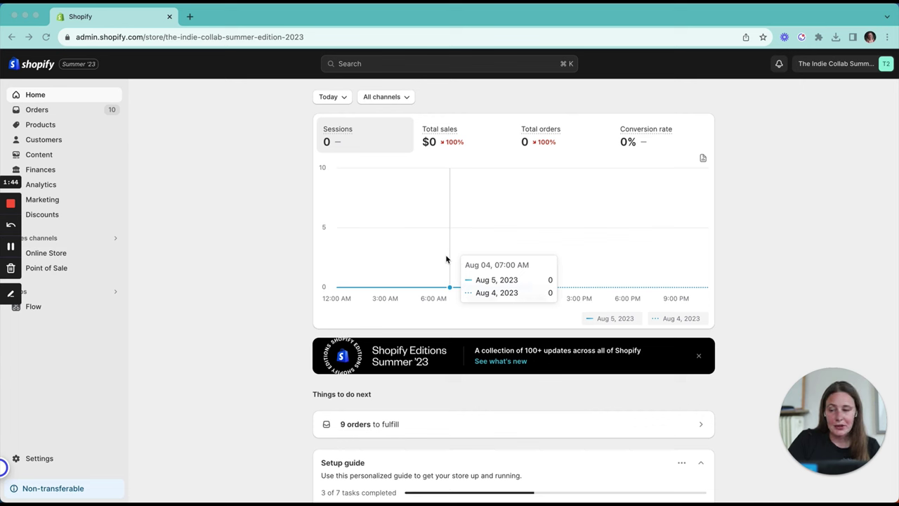
- Open the Markets page in store Settings to see the existing markets
left_click(35, 460)
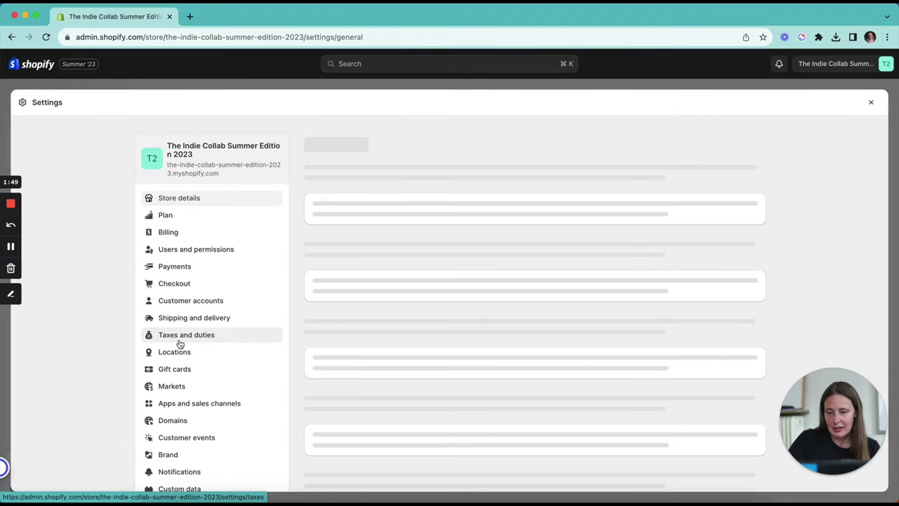
left_click(172, 387)
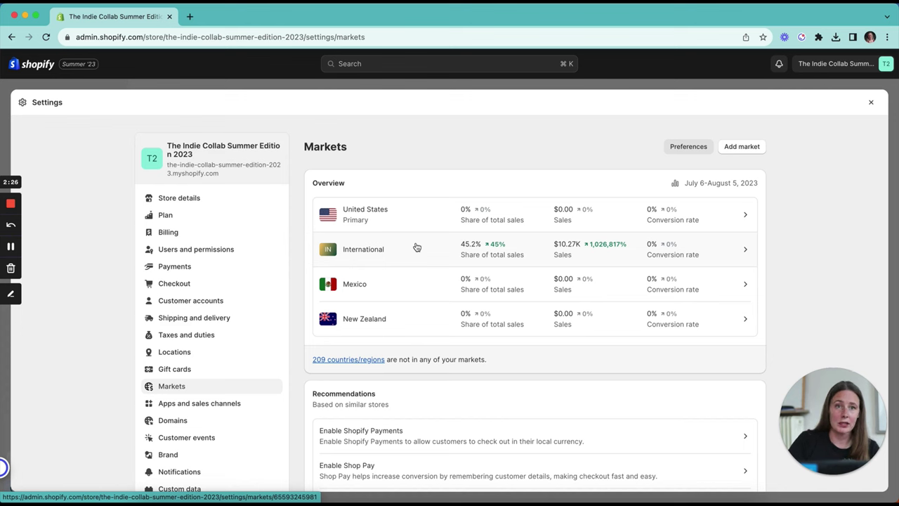
- Add and save a market named 'Australia' that contains the country Australia
left_click(750, 149)
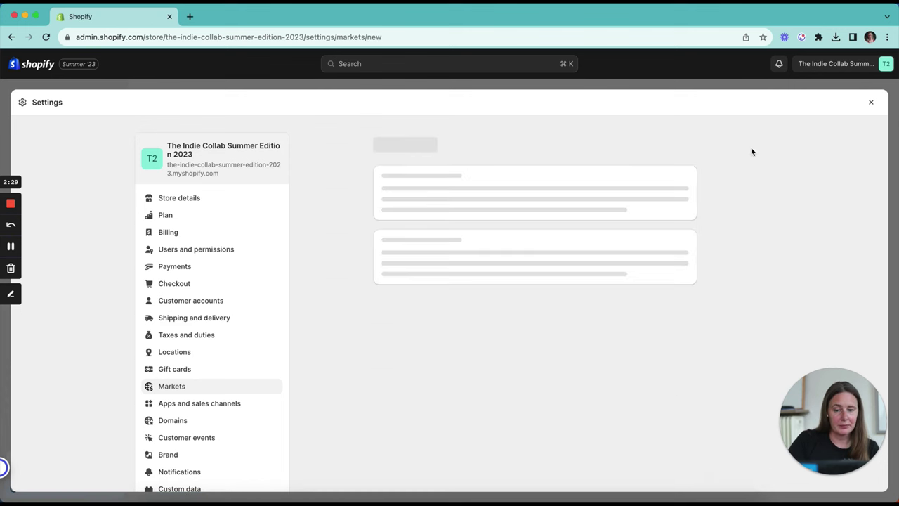
left_click(482, 201)
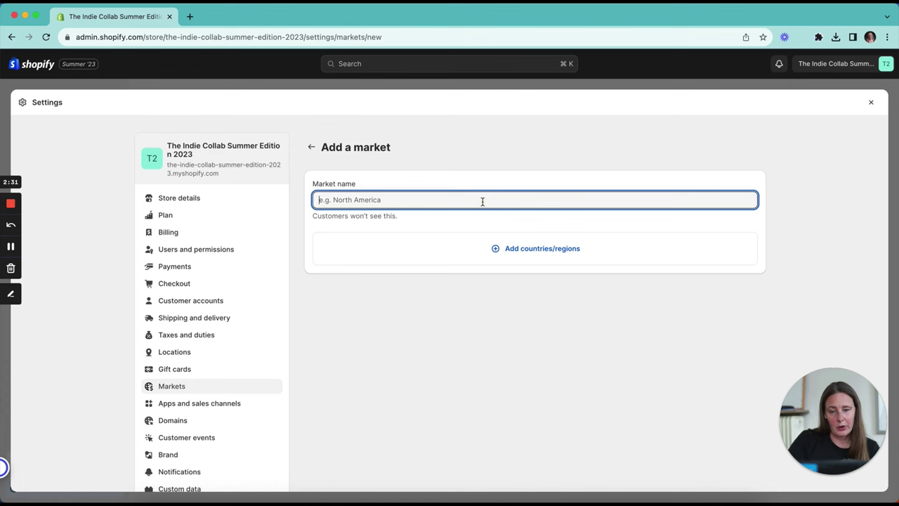
type("Australia")
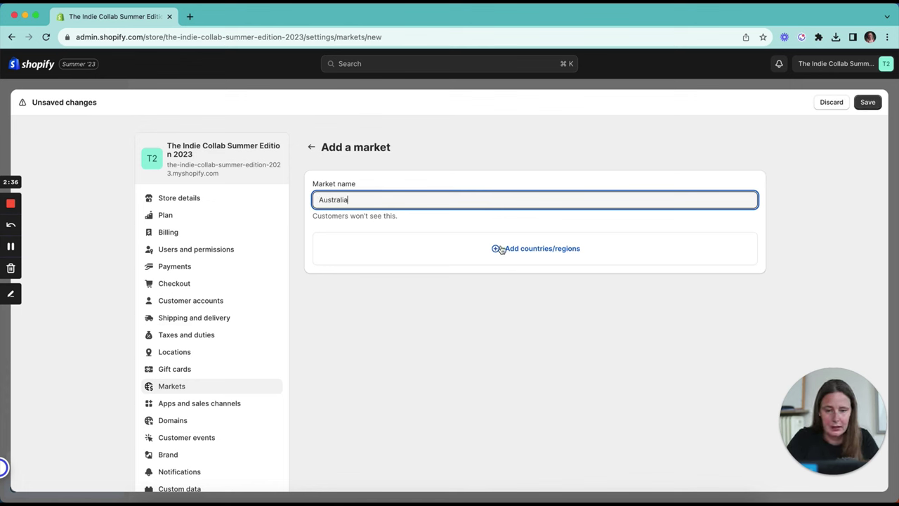
left_click(504, 251)
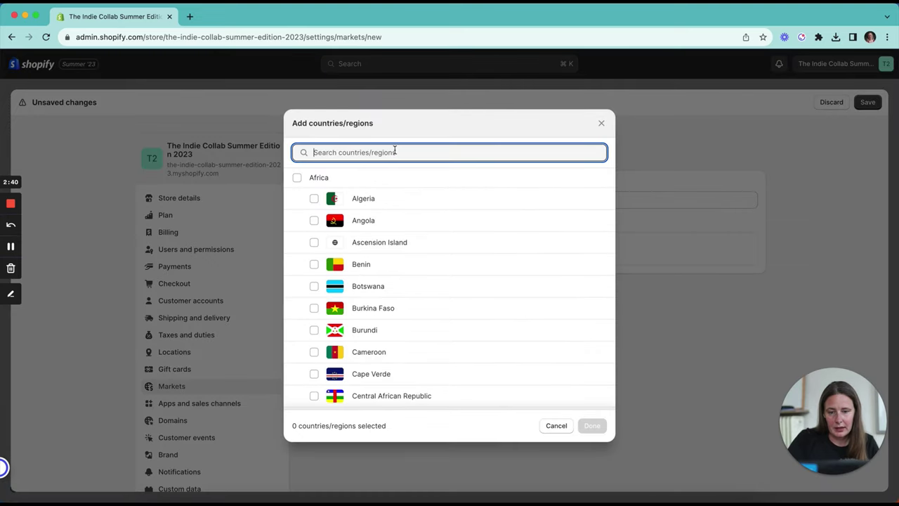
type("austral")
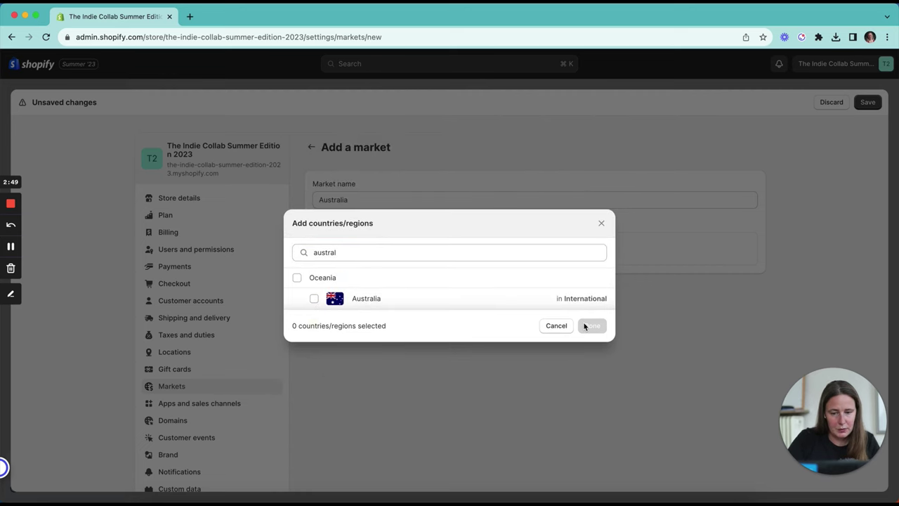
left_click(314, 299)
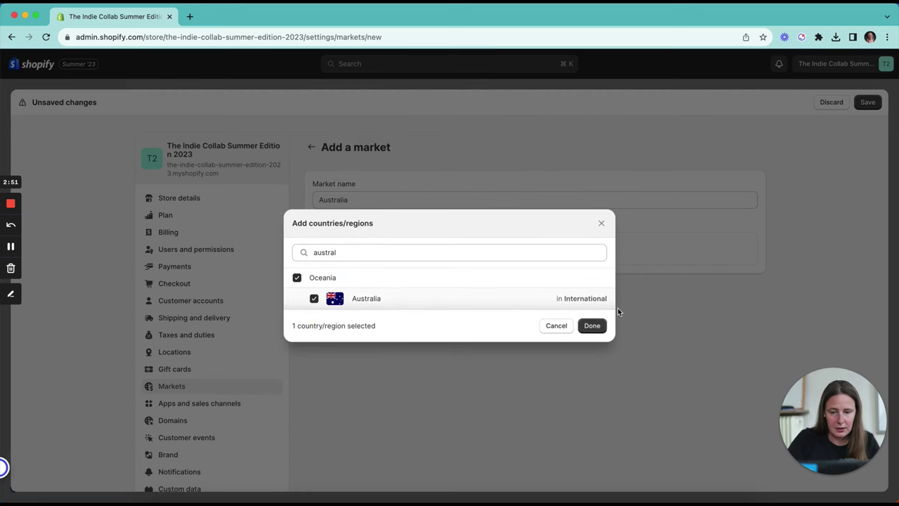
left_click(595, 326)
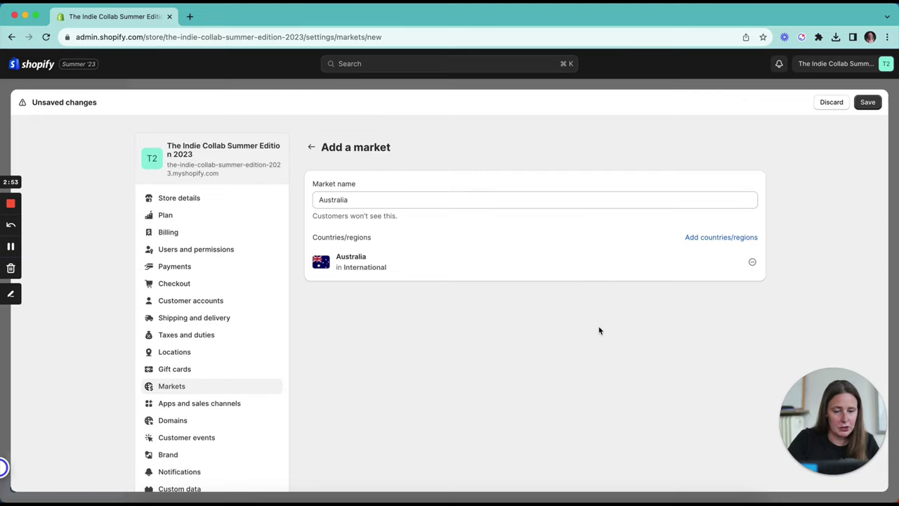
left_click(874, 105)
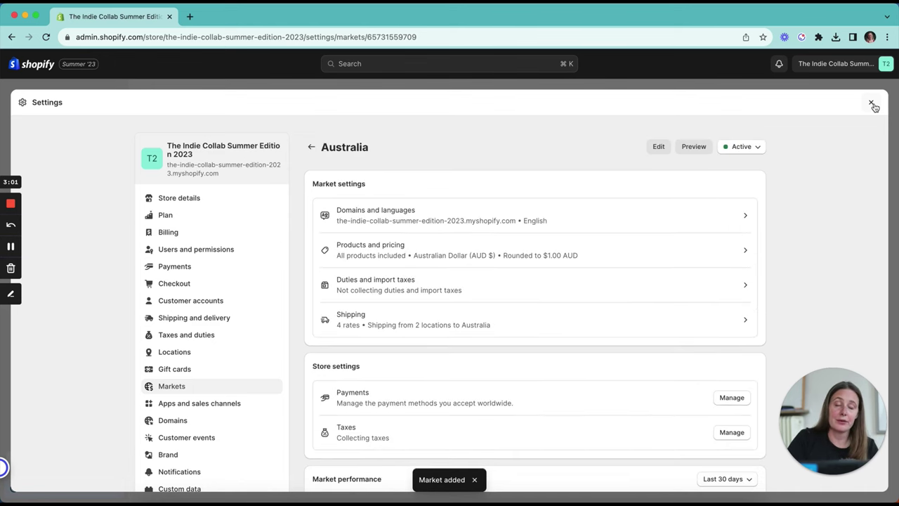
- Review the Australia market's Domains and languages: primary domain only, English
left_click(734, 217)
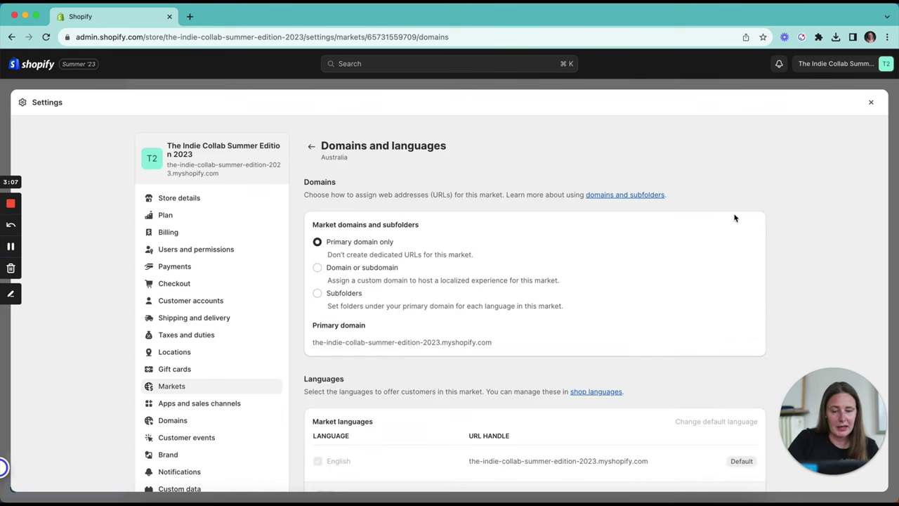
scroll(734, 217, "down", 3)
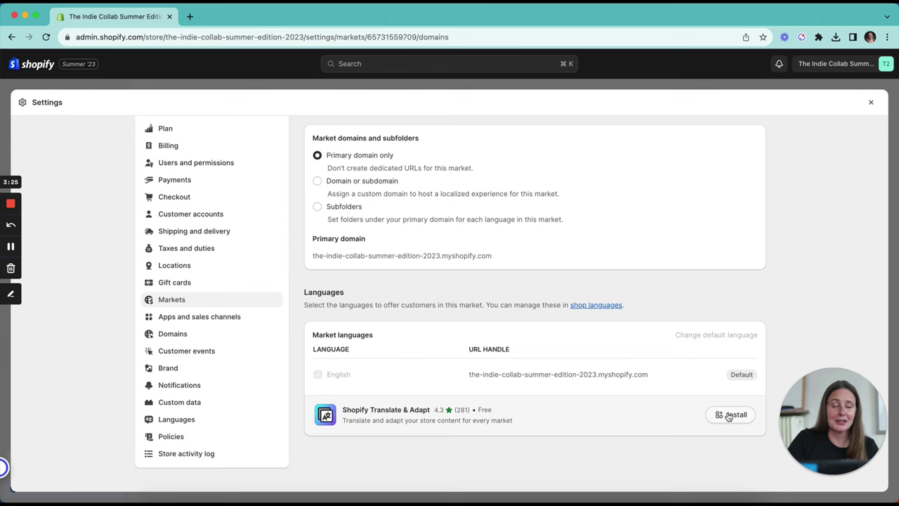
scroll(729, 415, "up", 3)
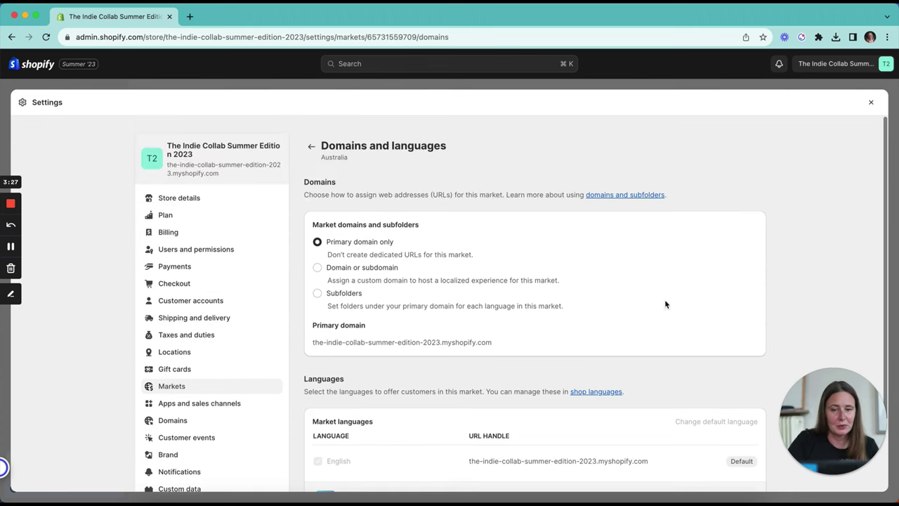
- Check Australia's Products and pricing: AUD exchange rate options, leaving 0% price adjustment
left_click(311, 146)
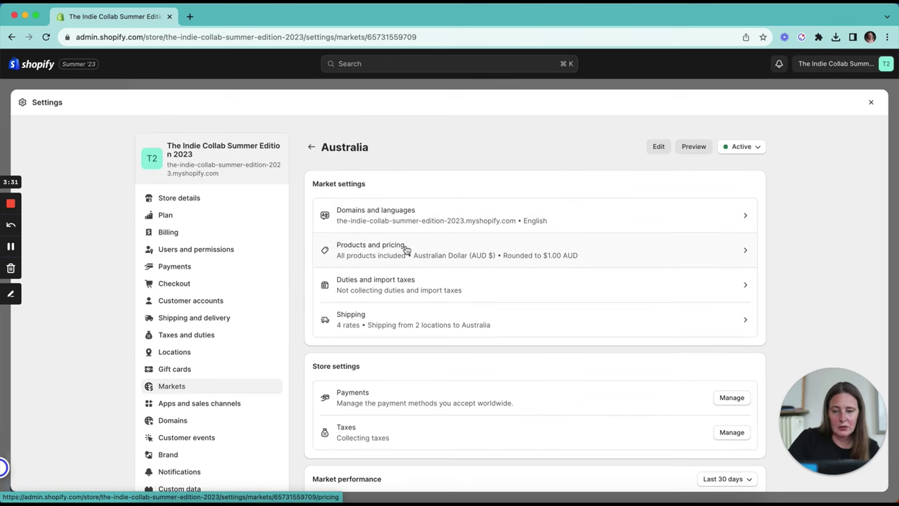
left_click(405, 250)
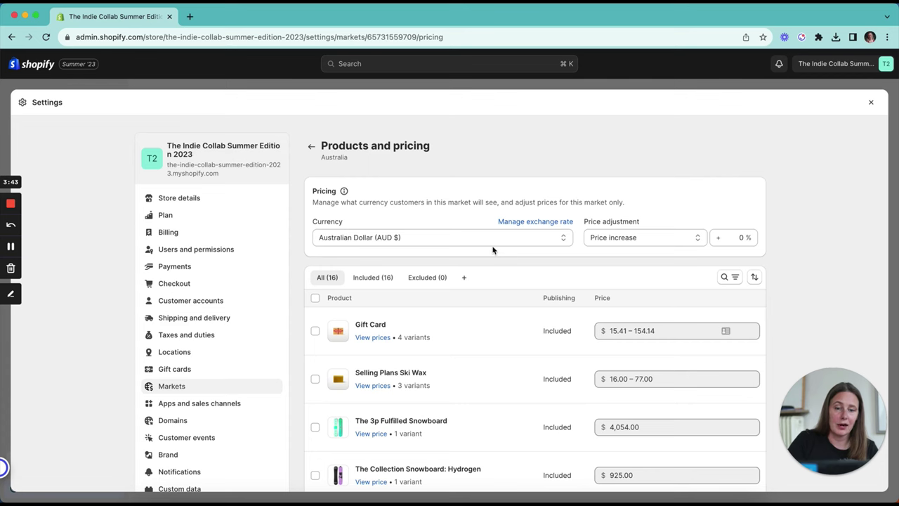
left_click(524, 223)
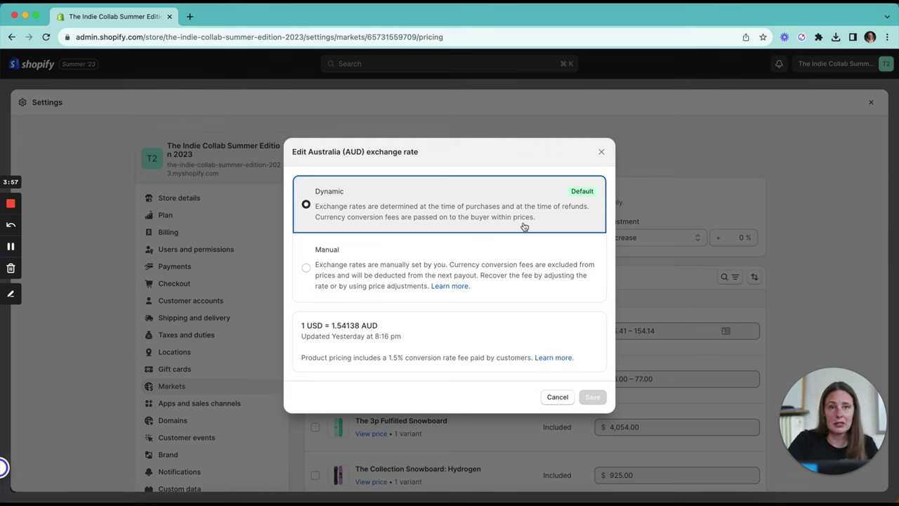
left_click(526, 270)
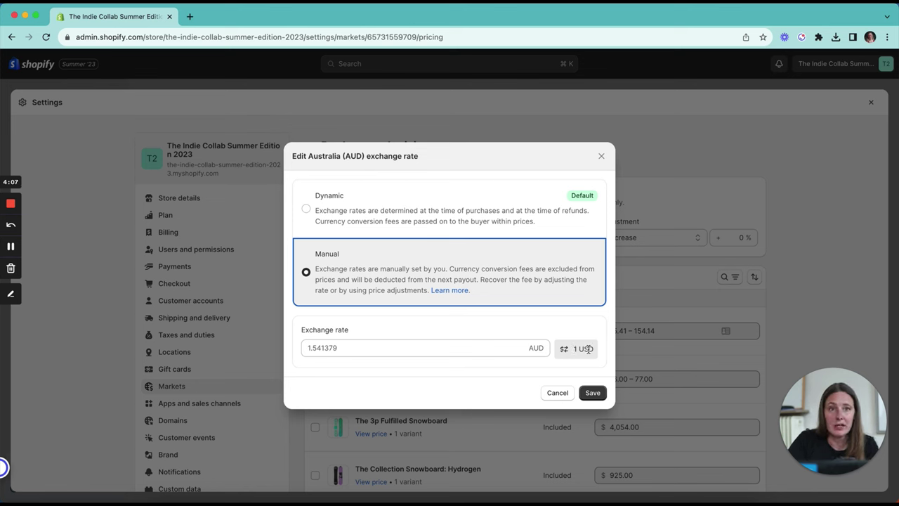
left_click(570, 394)
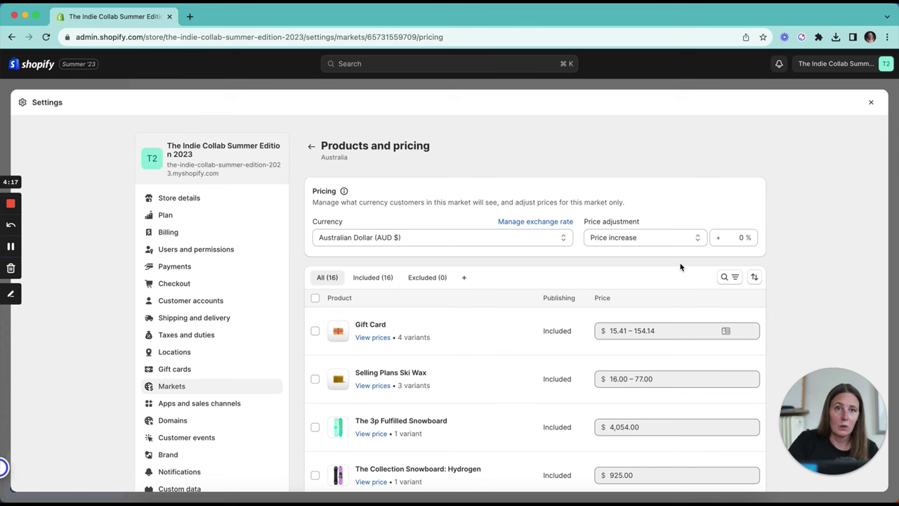
- Save fixed Australian prices of 2499 for The 3p Fulfilled Snowboard and 899 for Hydrogen
scroll(680, 266, "down", 3)
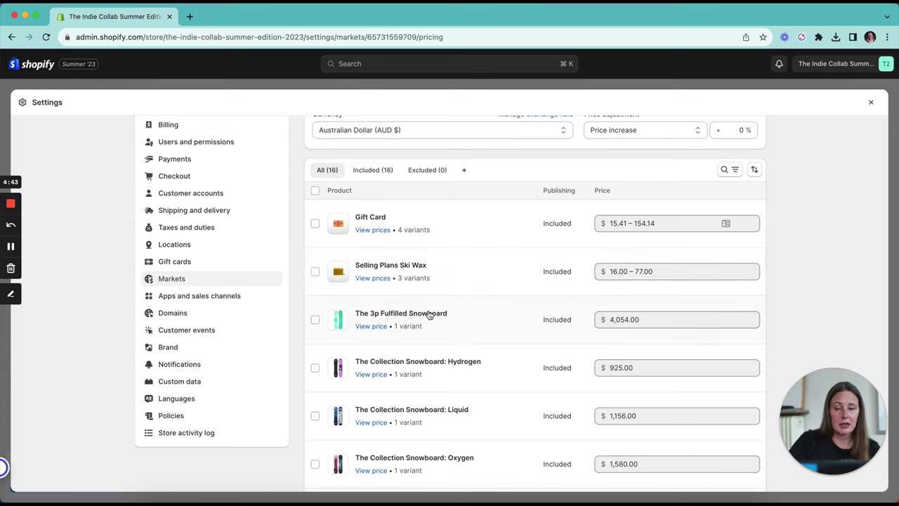
left_click(644, 316)
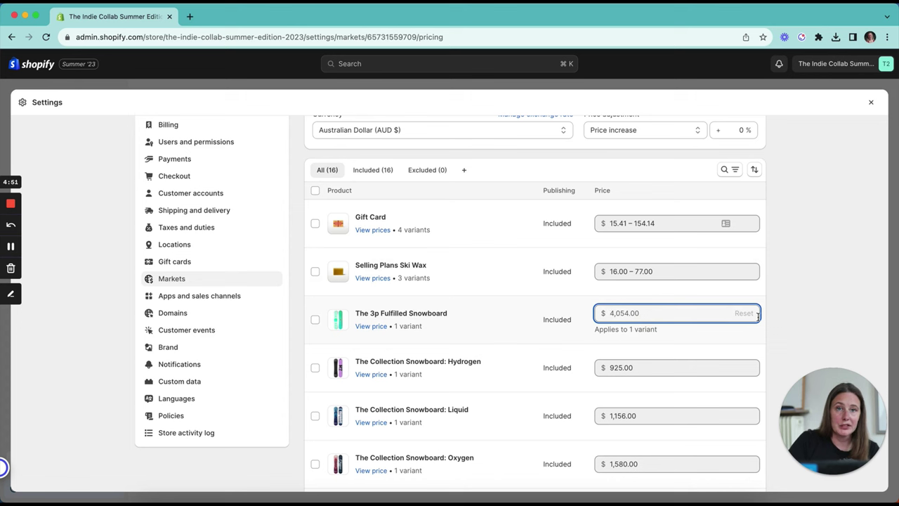
type("2")
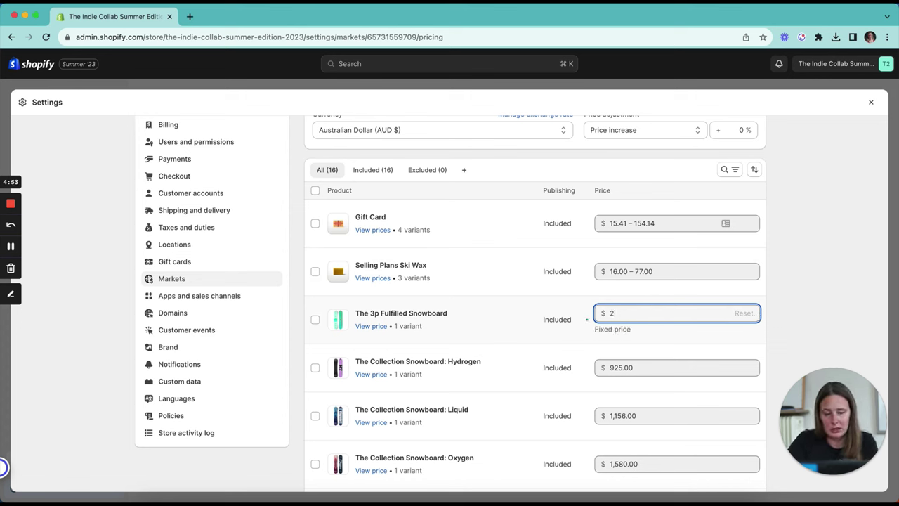
type("499")
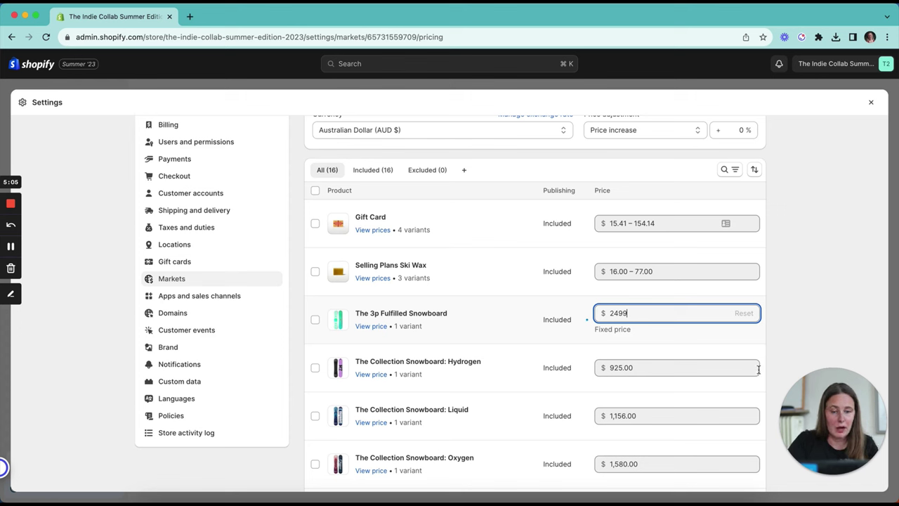
left_click(624, 363)
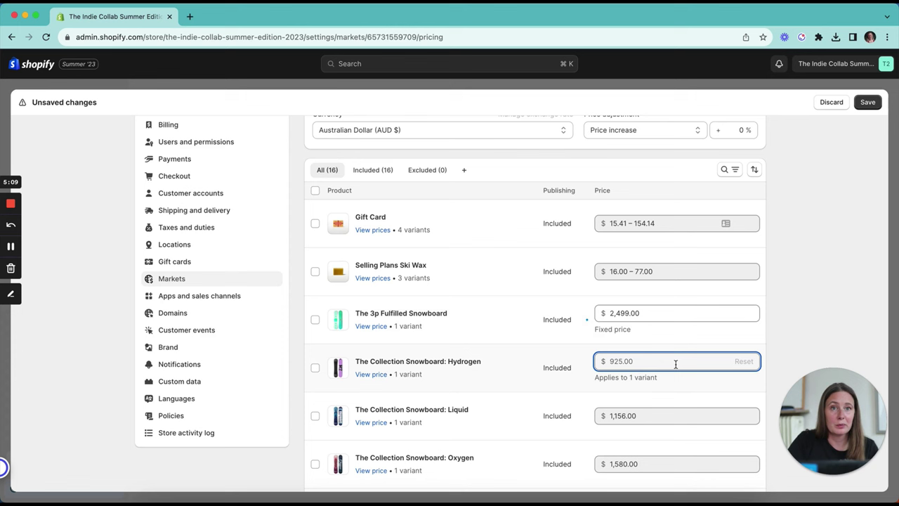
type("8")
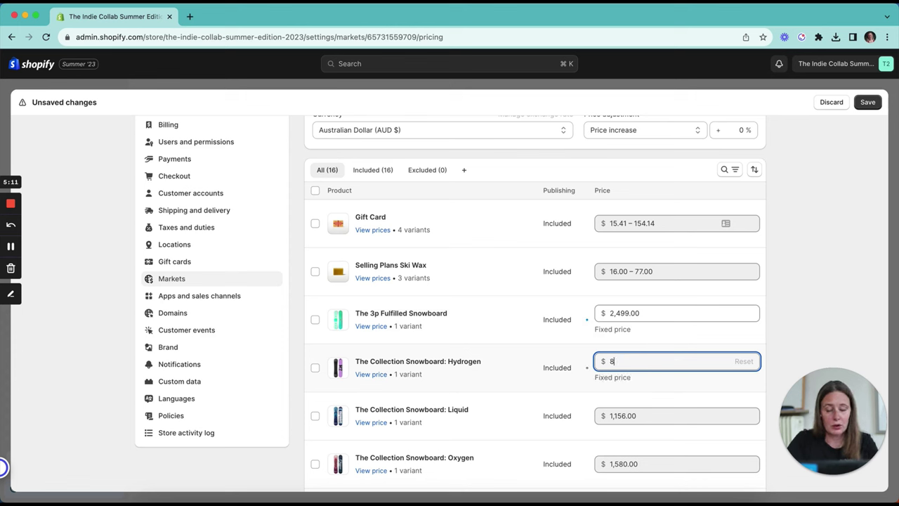
type("99")
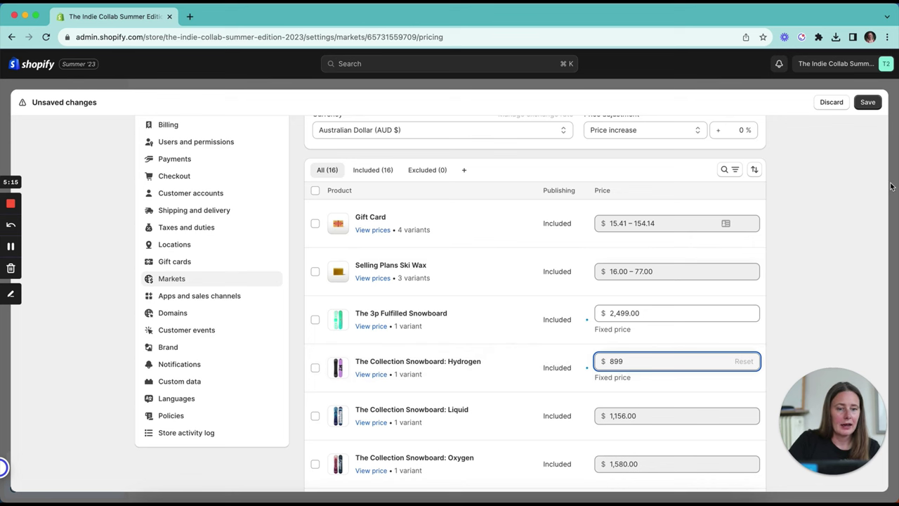
left_click(868, 102)
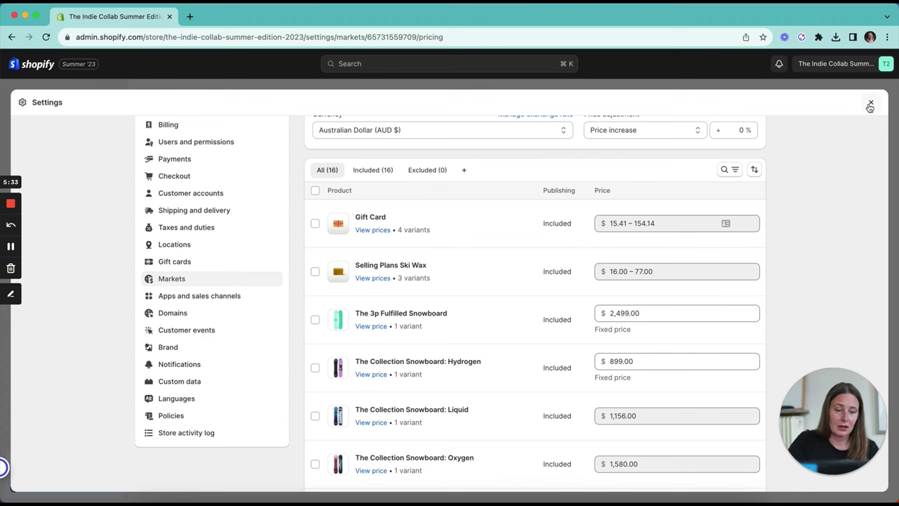
- Reopen the Australia market overview to review AUD pricing, duties and shipping rates
left_click(869, 104)
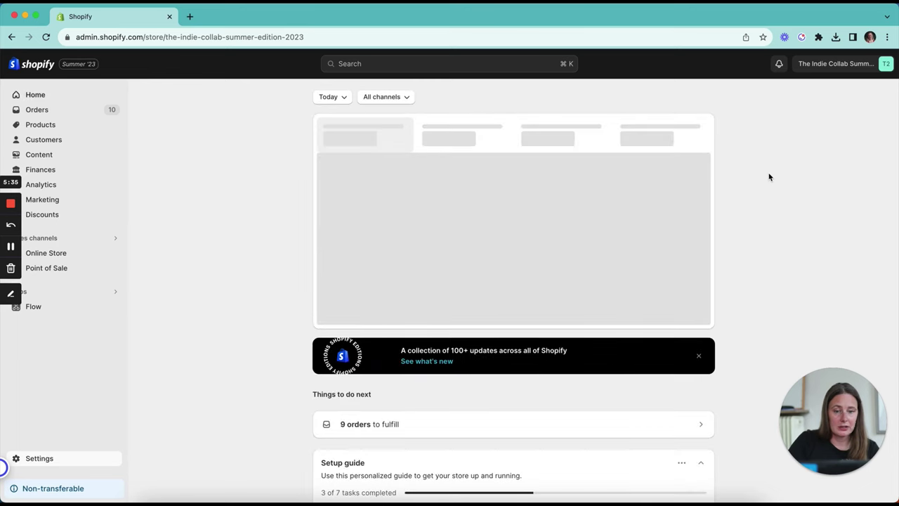
left_click(32, 457)
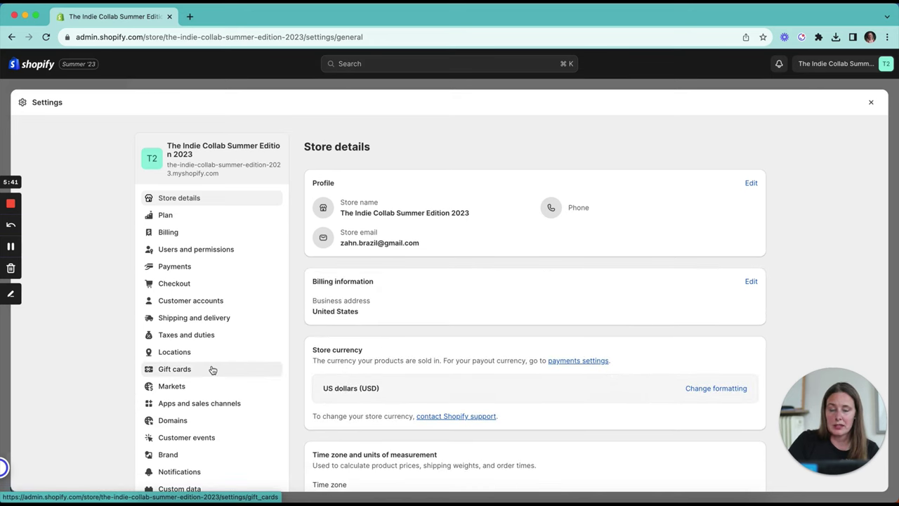
left_click(186, 390)
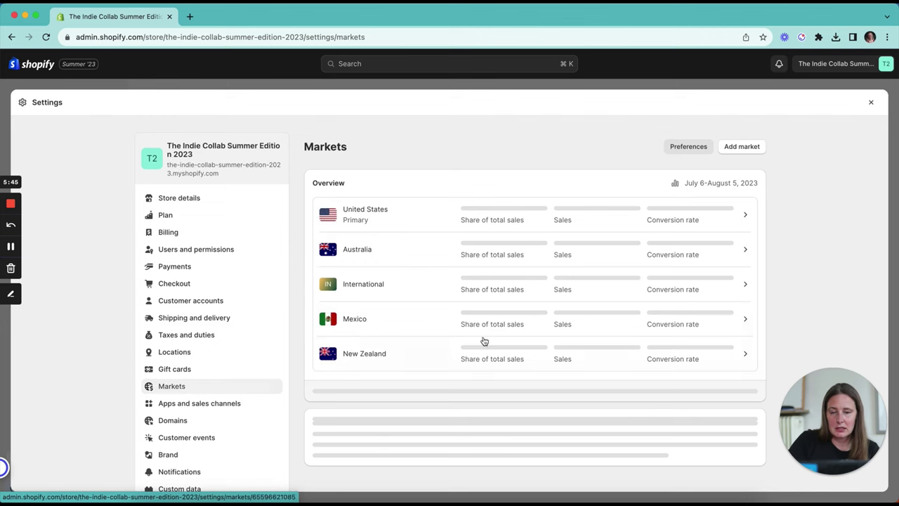
left_click(725, 259)
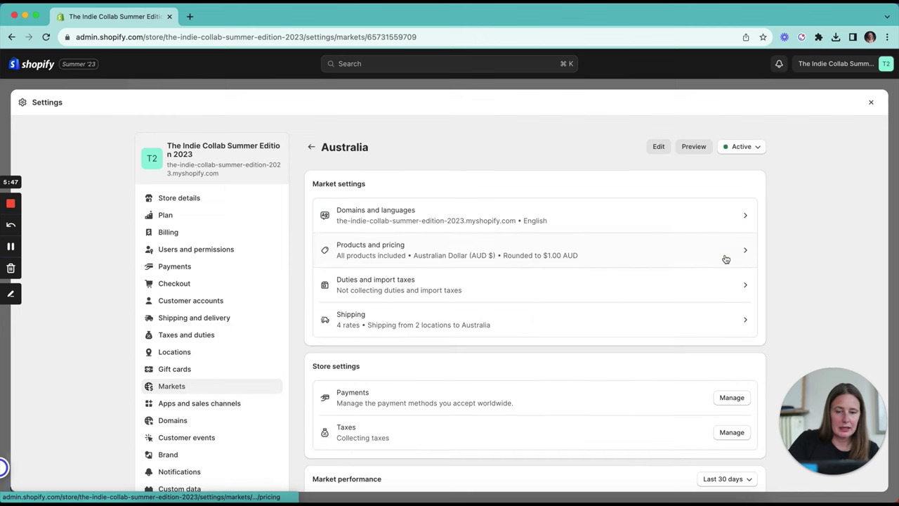
scroll(723, 259, "down", 1)
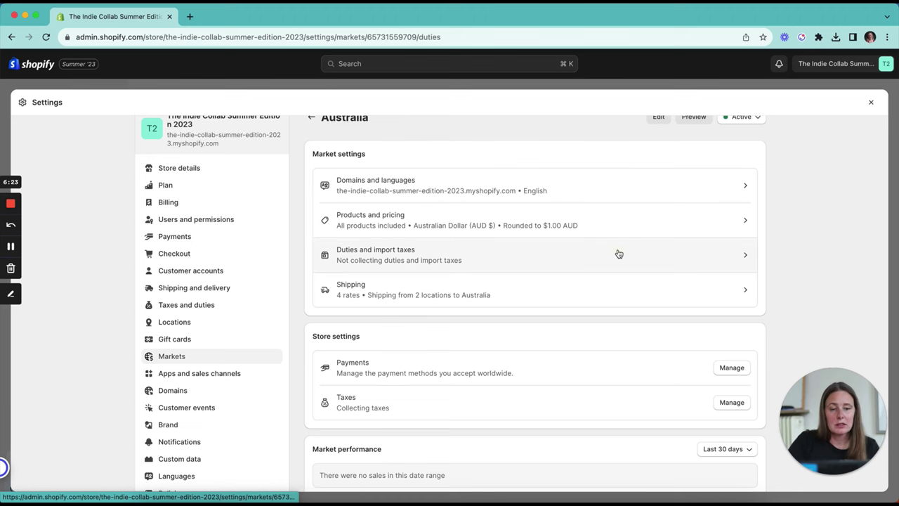
- Open the store-wide duties and import taxes setup from Australia's duties settings
left_click(619, 254)
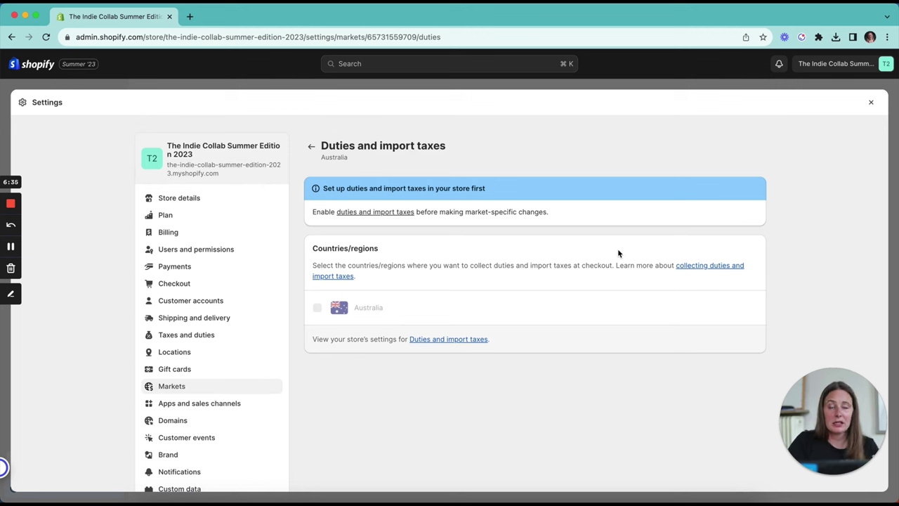
left_click(358, 214)
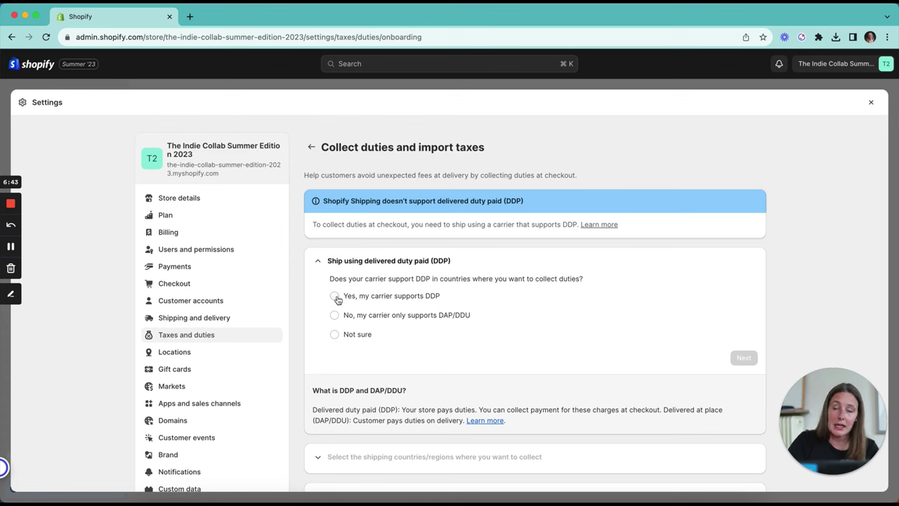
- Answer 'Not sure' to the DDP carrier question, then return to Australia's duties page
left_click(338, 342)
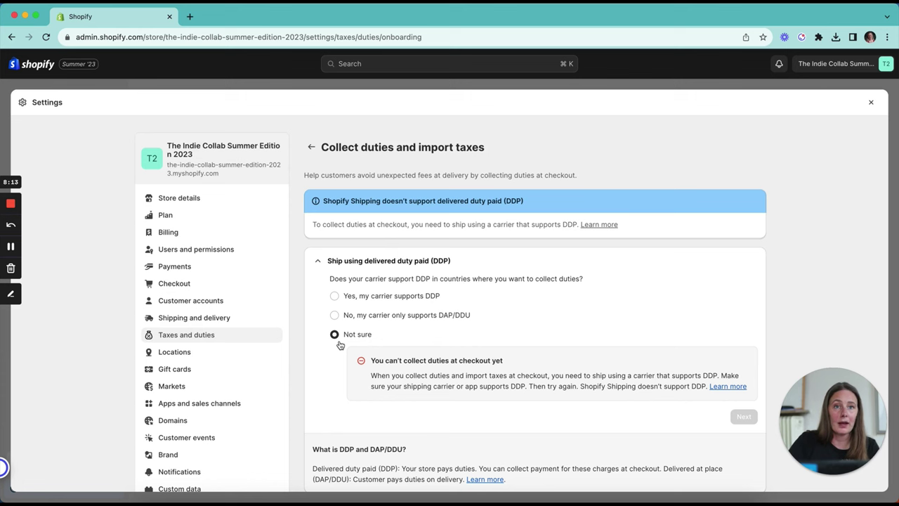
left_click(313, 146)
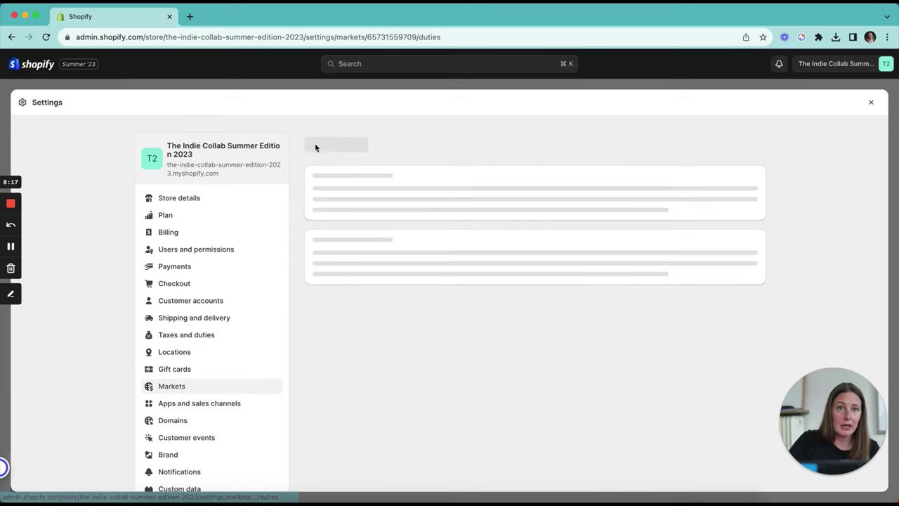
- Open the General shipping profile from the Australia market's shipping rates
left_click(313, 147)
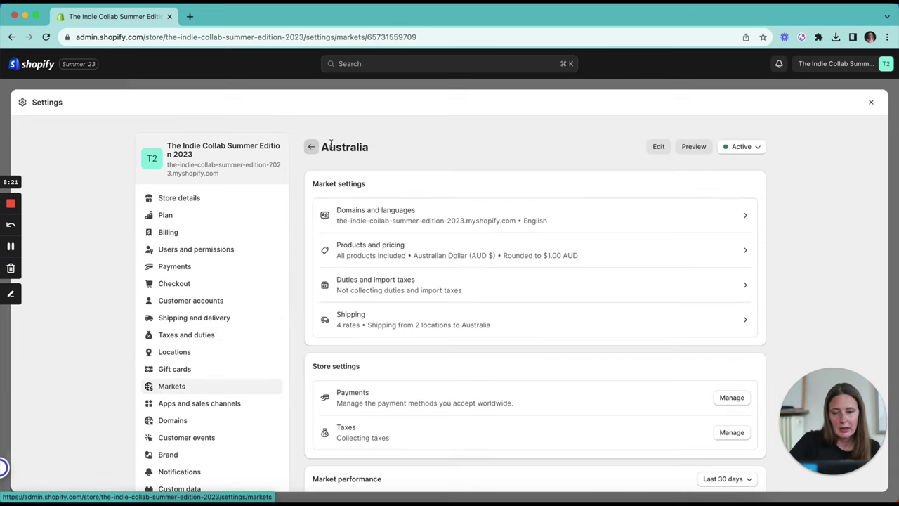
scroll(488, 253, "down", 2)
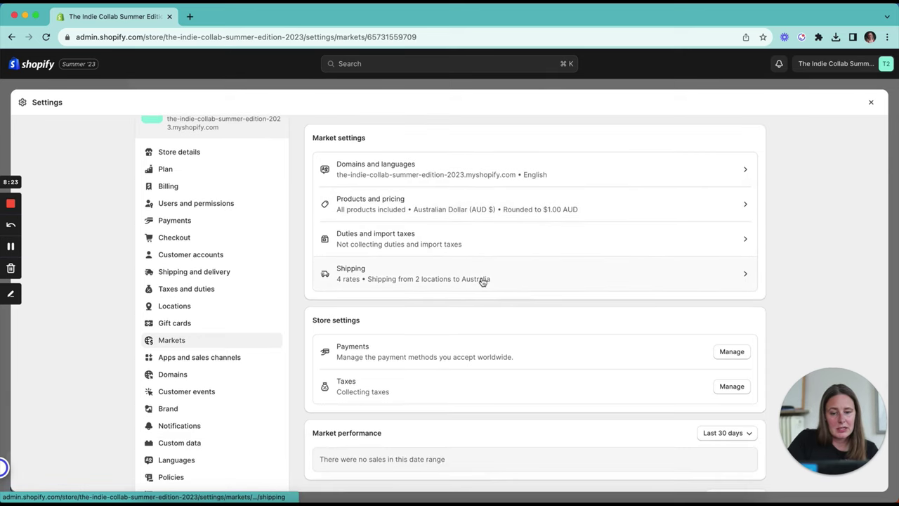
left_click(482, 277)
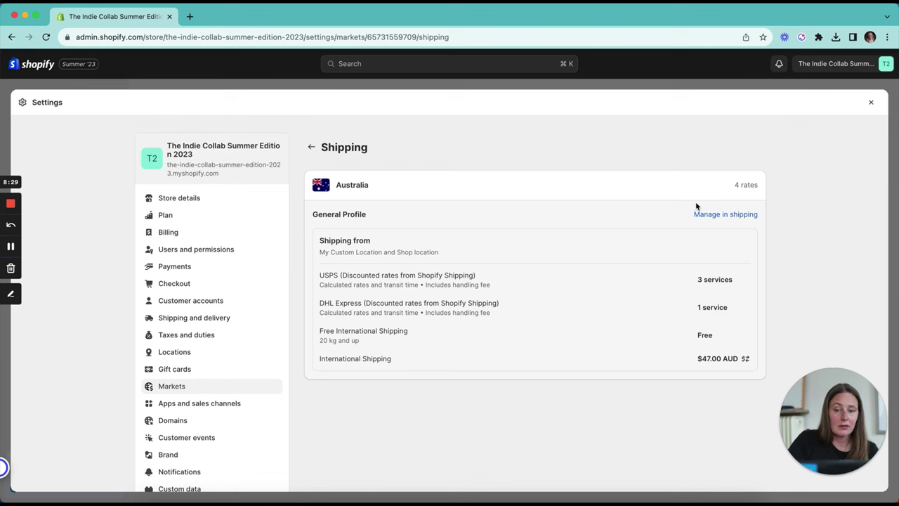
left_click(710, 218)
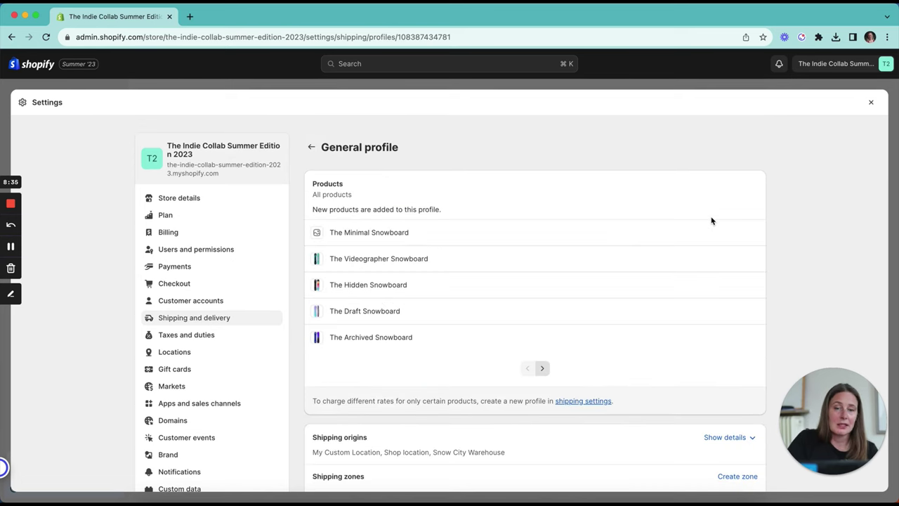
- Scroll the General profile down to its shipping zones and the uncovered country
scroll(711, 221, "down", 3)
scroll(711, 222, "down", 5)
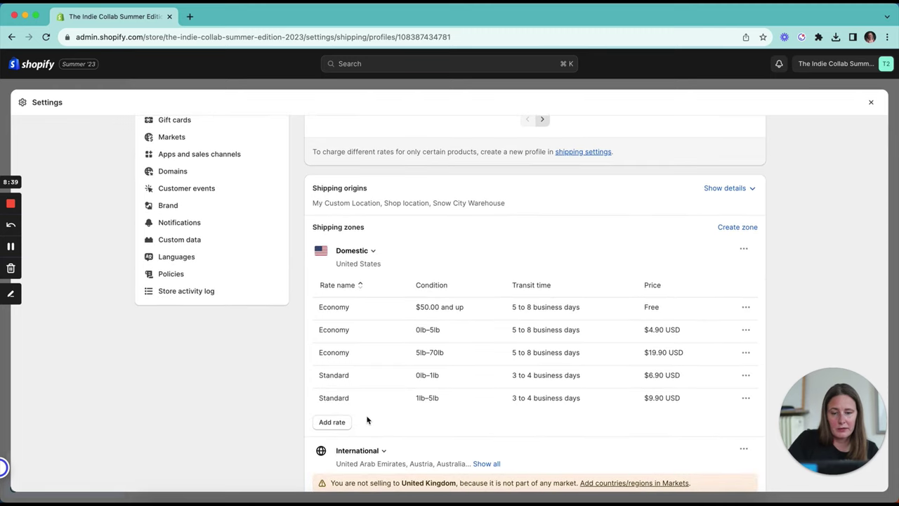
scroll(368, 420, "down", 3)
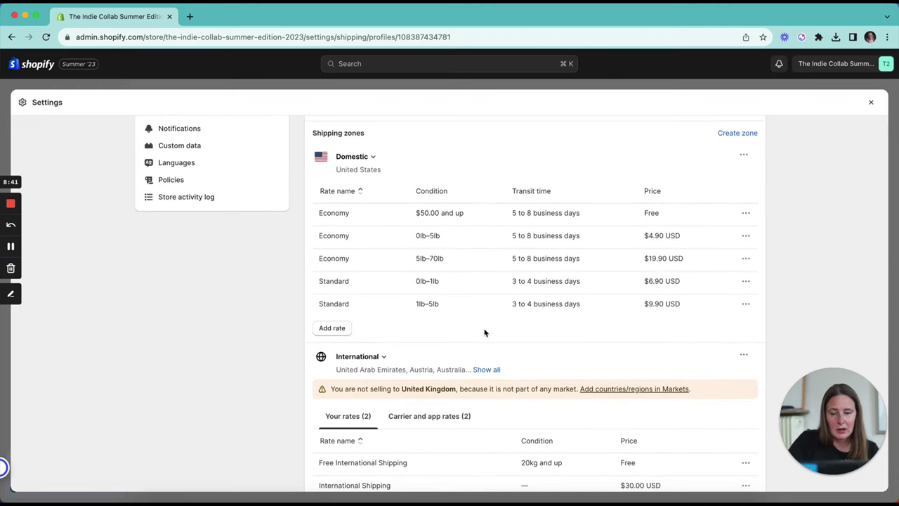
scroll(482, 337, "down", 3)
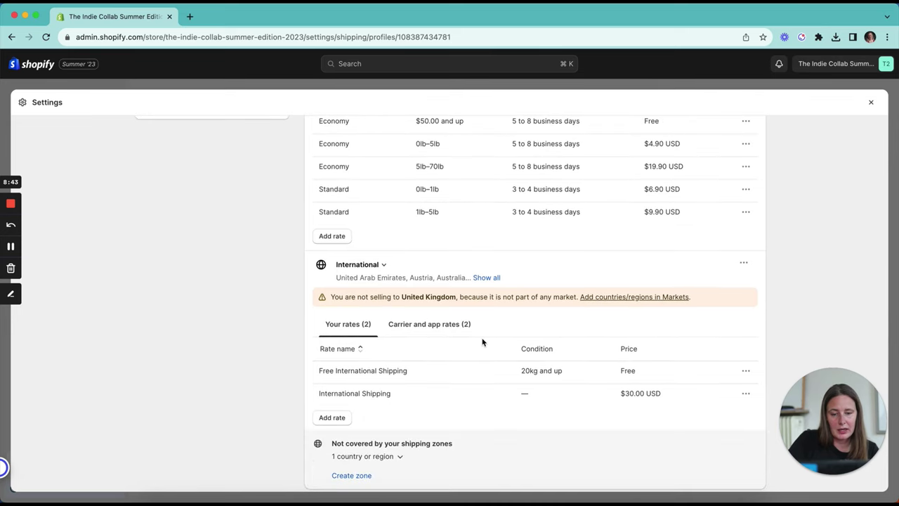
scroll(483, 341, "down", 2)
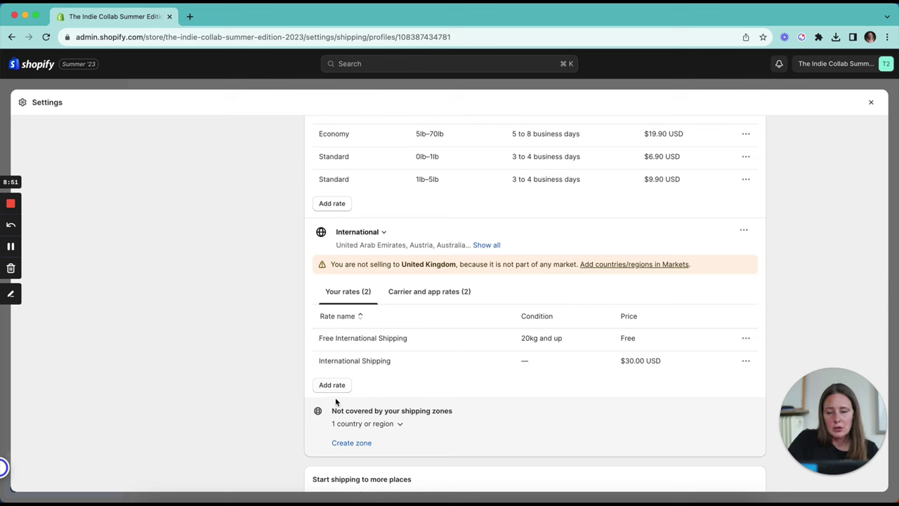
- Drop the half-started new zone and remove Australia from the International shipping zone
left_click(350, 441)
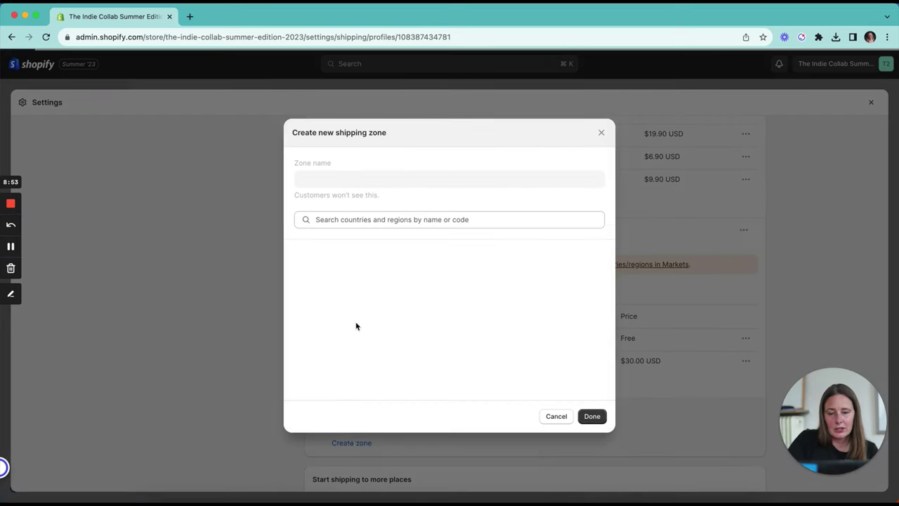
left_click(326, 167)
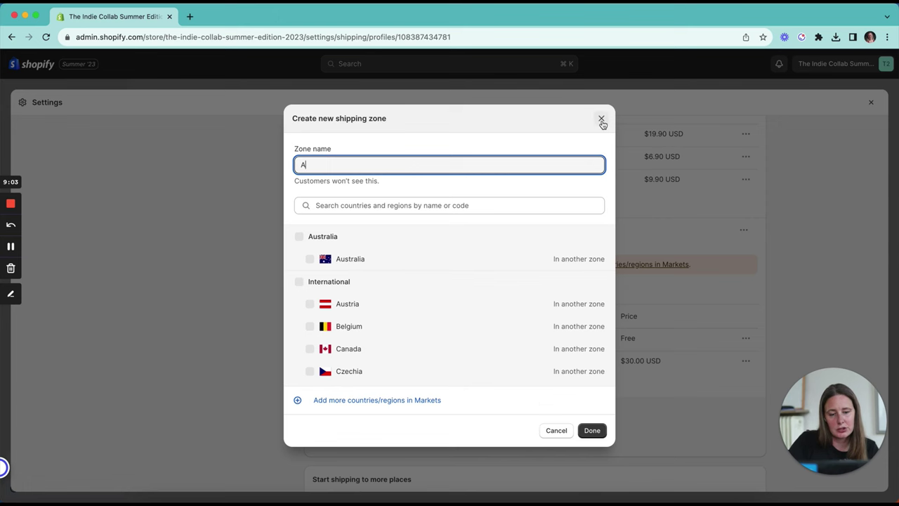
left_click(602, 120)
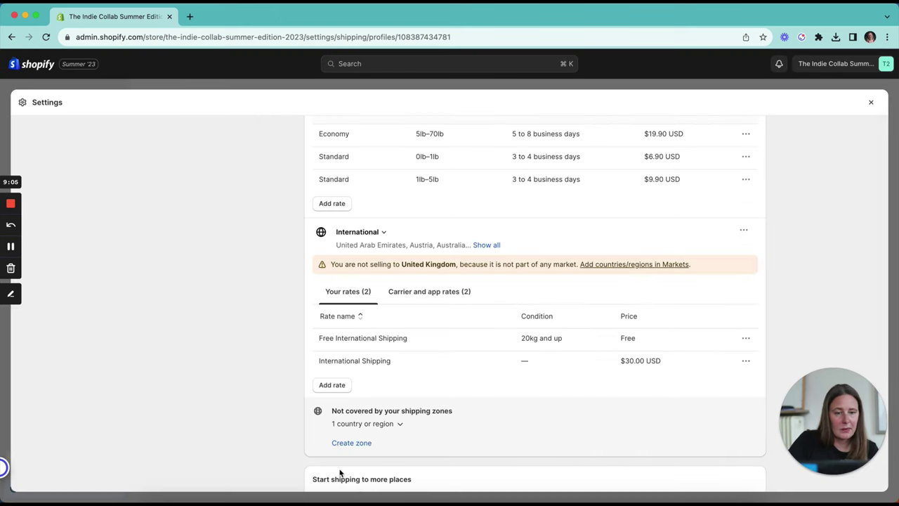
left_click(744, 231)
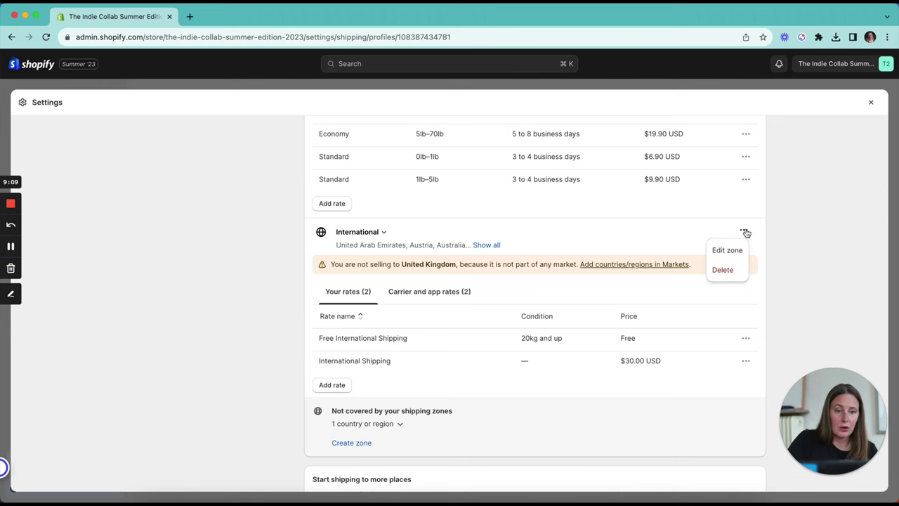
left_click(728, 253)
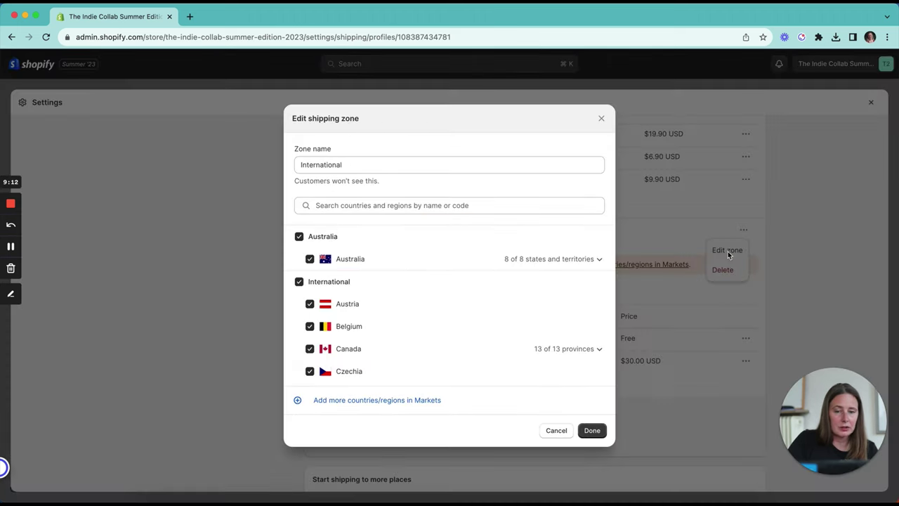
left_click(309, 258)
left_click(592, 430)
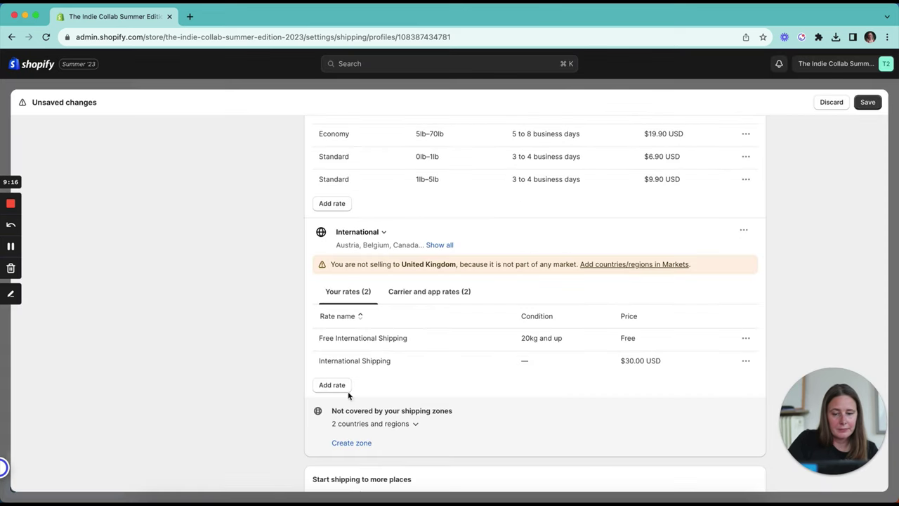
- Create a new shipping zone named Australia containing Australia, ready for a rate
left_click(343, 444)
left_click(380, 164)
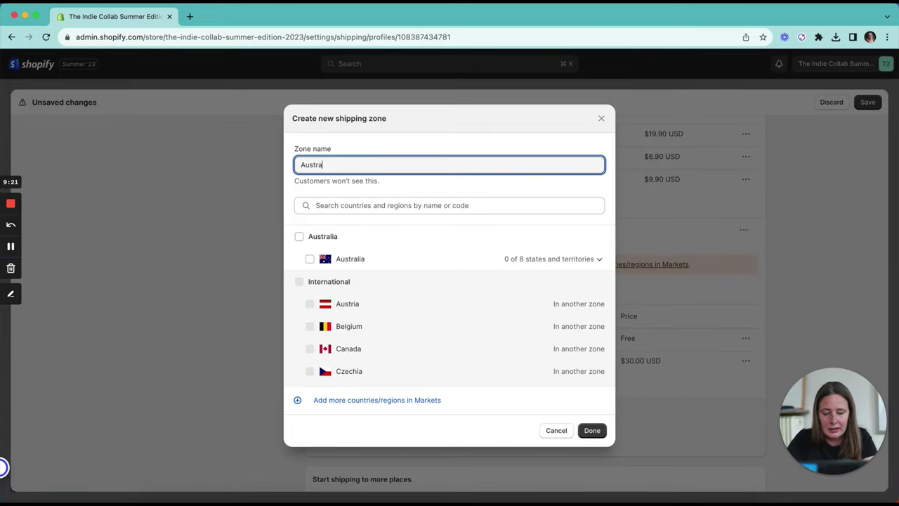
left_click(310, 258)
left_click(589, 431)
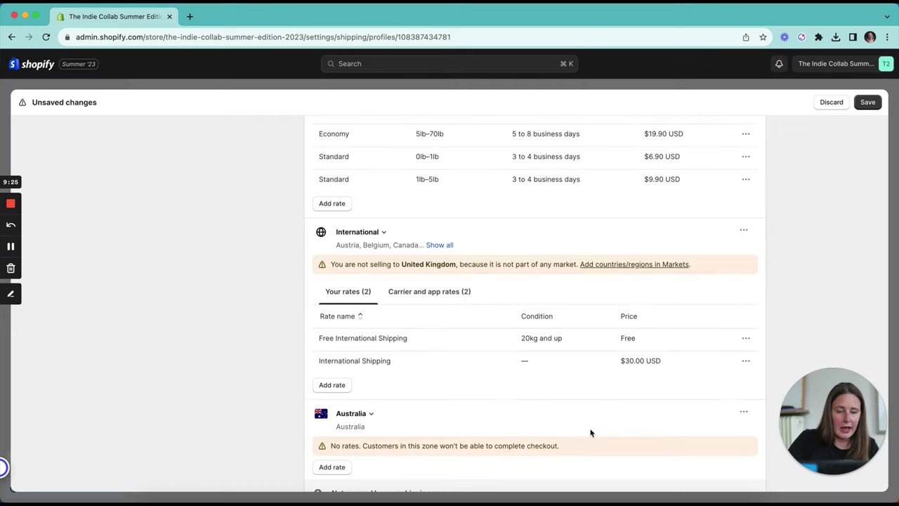
left_click(331, 467)
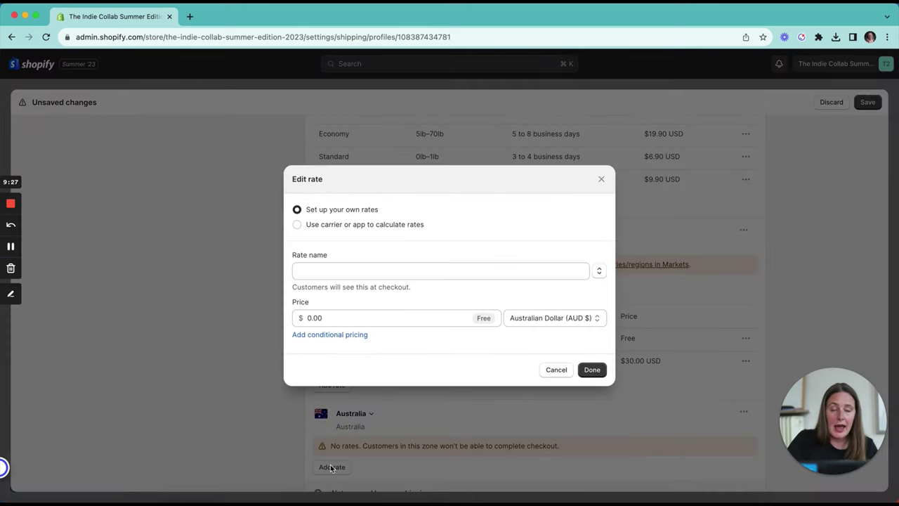
- Add a 'Standard' rate priced at 10 AUD to the Australia zone and save the profile
left_click(314, 269)
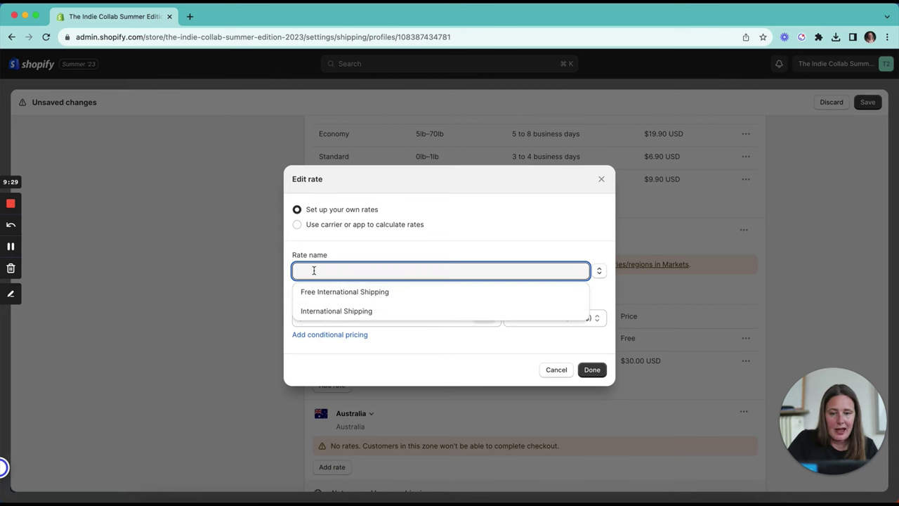
type("St")
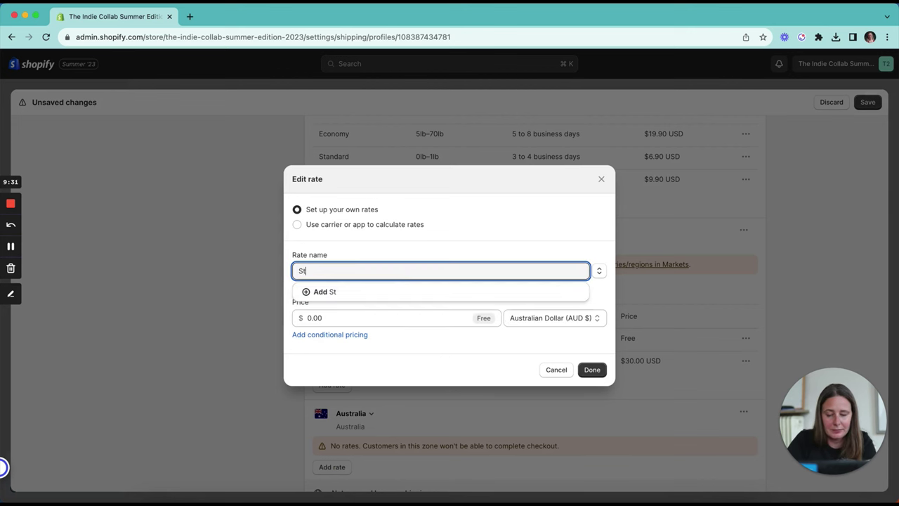
type("andar")
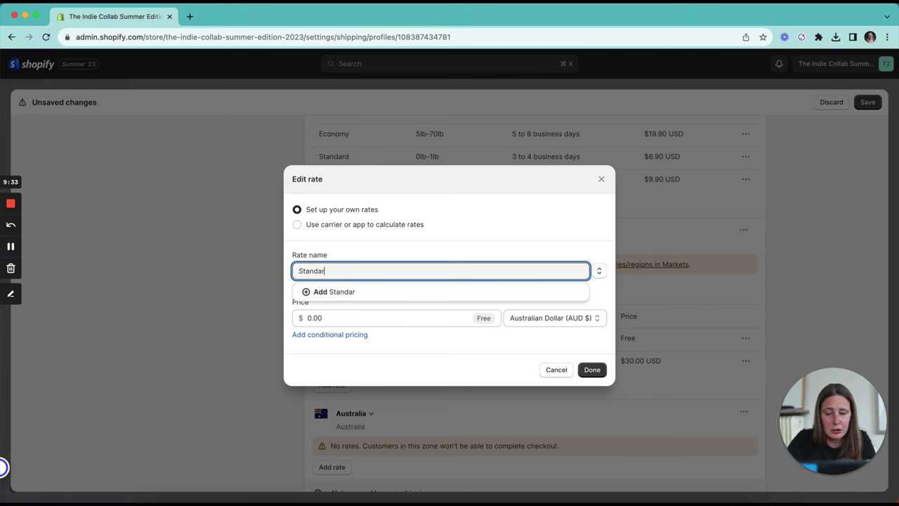
type("d")
left_click(322, 291)
left_click(331, 318)
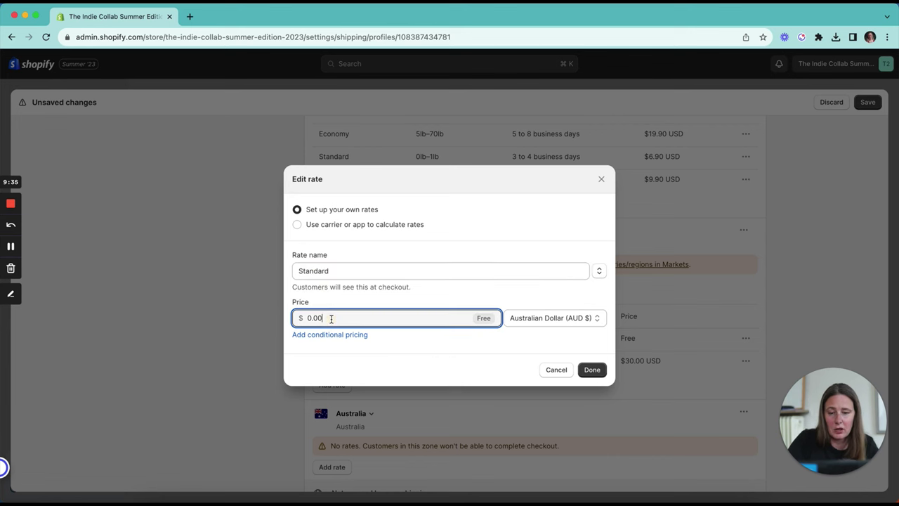
double_click(330, 318)
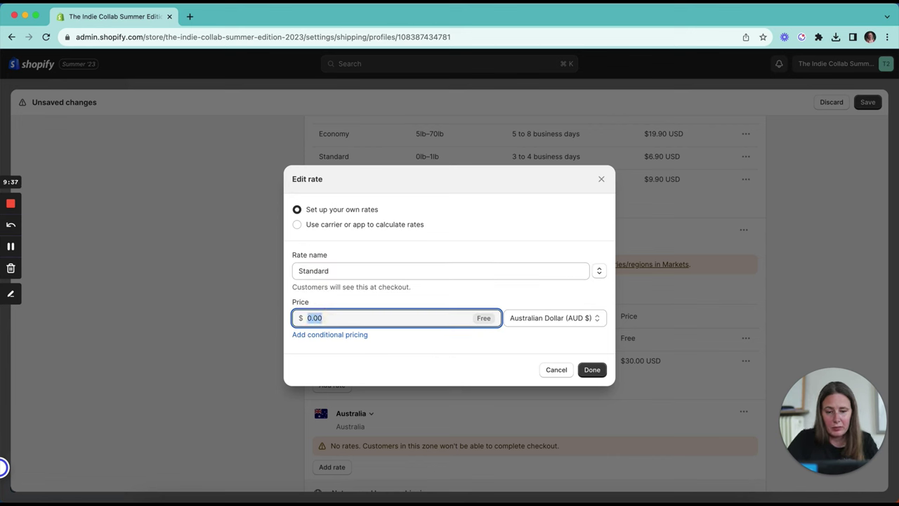
type("10")
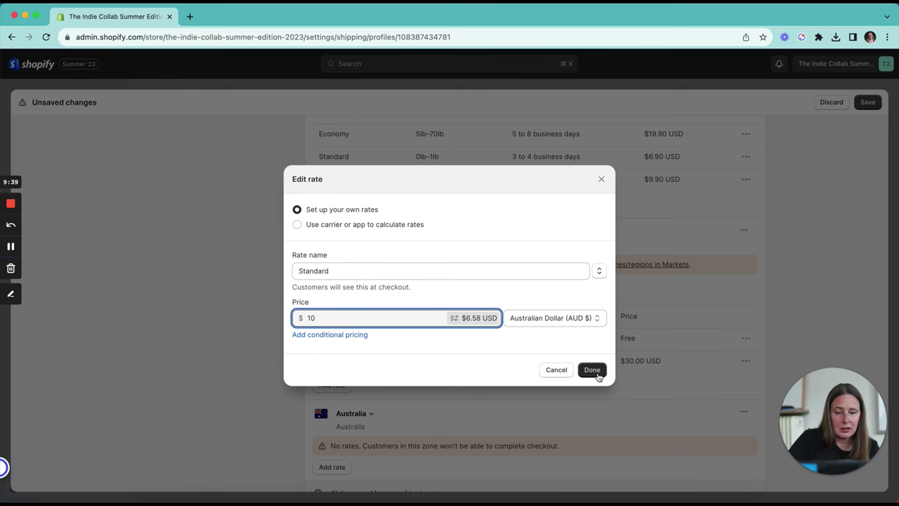
left_click(597, 375)
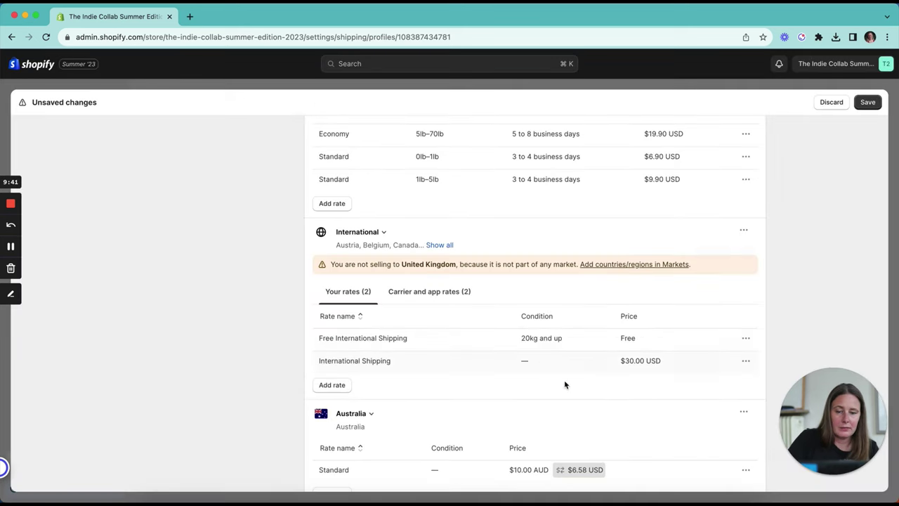
scroll(505, 432, "down", 2)
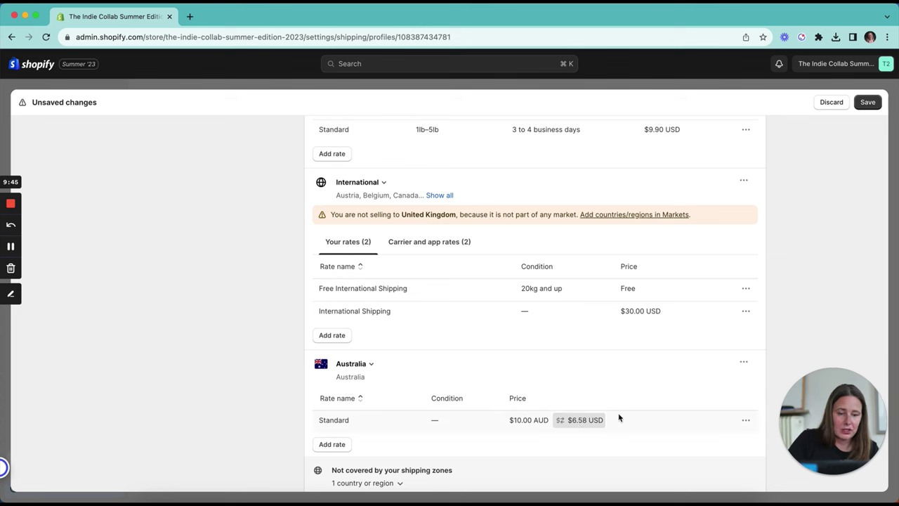
left_click(868, 102)
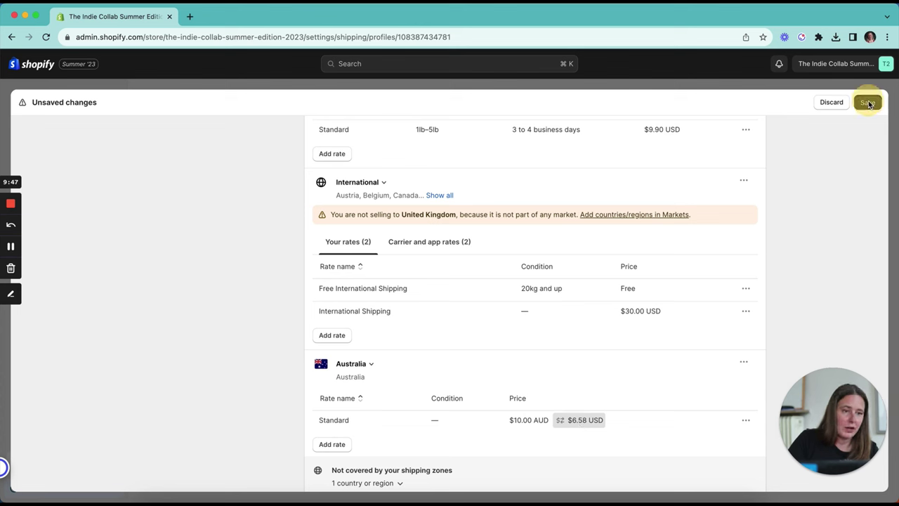